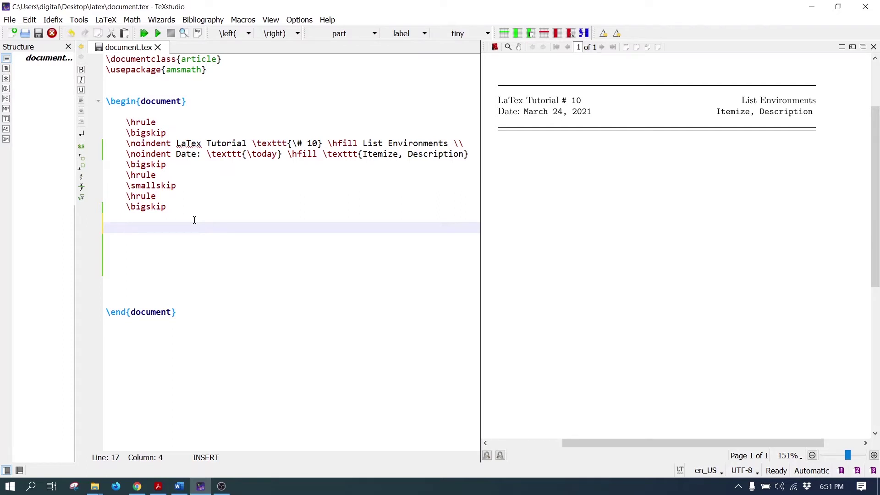
type("\\begin{")
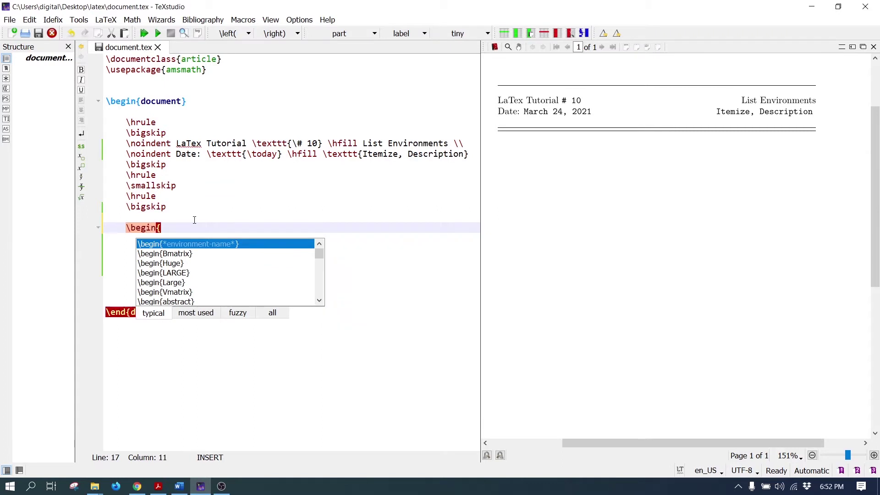
type("it")
- Insert an itemize environment with 'Item no. 1' and compile to preview the bullet
key("Return")
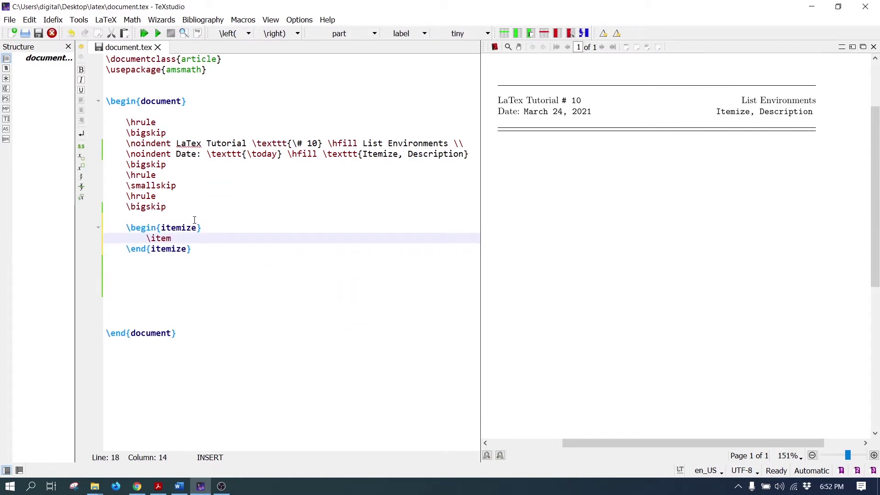
type("Item")
type(" no. 1")
key("F5")
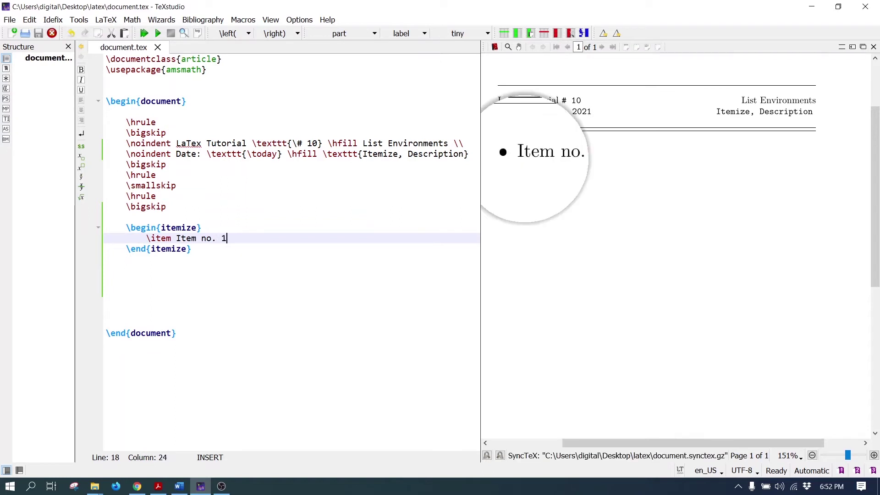
mouse_move(534, 159)
left_mouse_down()
mouse_move(523, 159)
mouse_move(549, 148)
left_mouse_up()
left_click(532, 159)
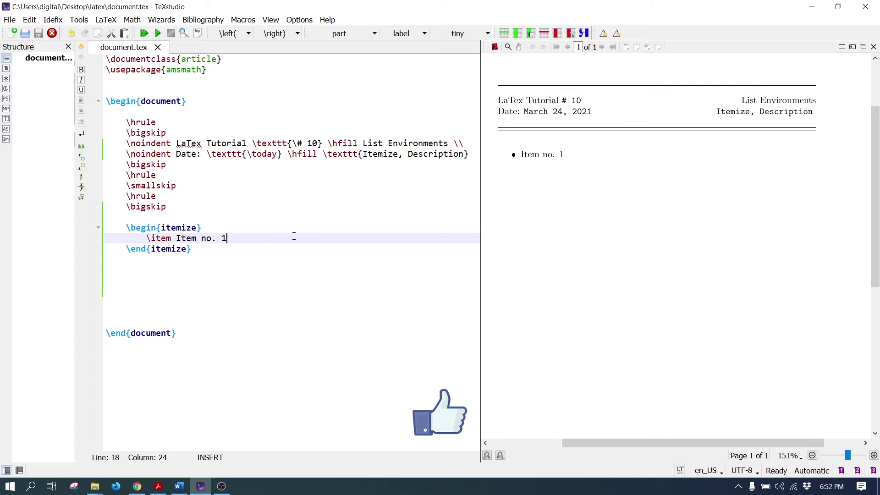
- Duplicate the 'Item no. 1' line into eight bulleted items and recompile
key("ctrl+d")
key("ctrl+d")
key("ctrl+d")
key("Up")
key("Up")
key("Up")
key("F5")
left_click_drag(534, 216, 546, 245)
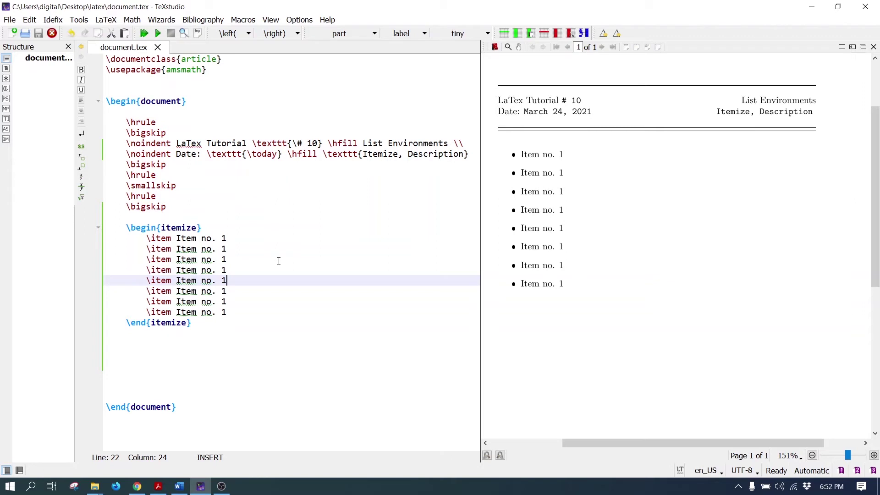
- Paste a nested itemize and fill it with 'Item no. 2' lines
key("ctrl+v")
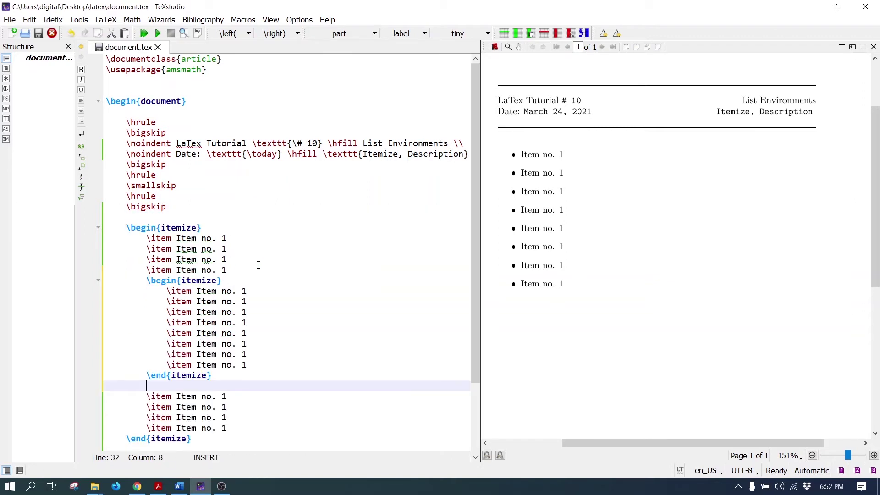
left_click_drag(237, 291, 268, 365)
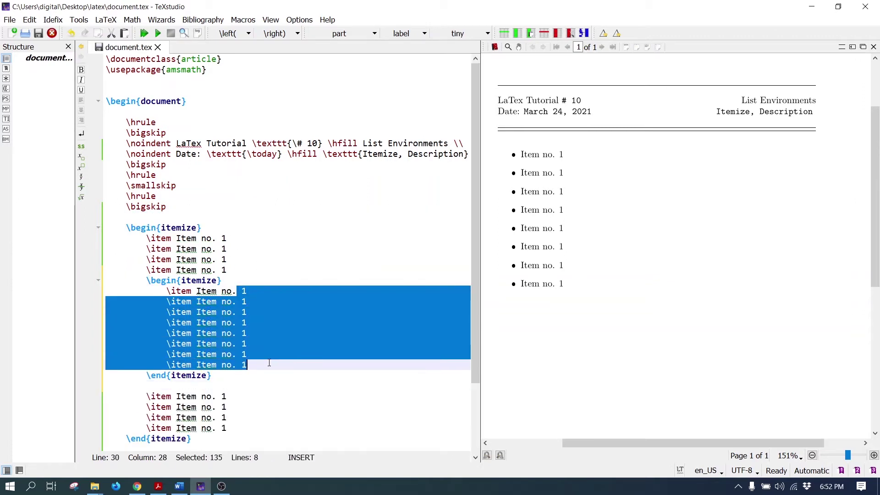
type("2")
key("shift+Up")
key("ctrl+c")
key("ctrl+v")
key("ctrl+v")
key("ctrl+v")
left_click_drag(534, 241, 556, 235)
- Add a third-level list of three 'Item no. 23' entries, then move below the list
mouse_move(358, 268)
left_mouse_down()
mouse_move(277, 276)
mouse_move(277, 290)
left_mouse_up()
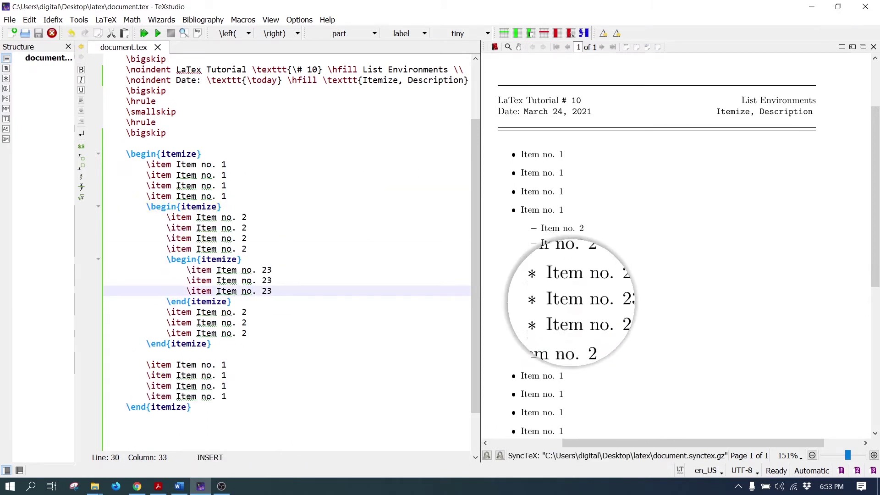
left_click_drag(582, 301, 584, 294)
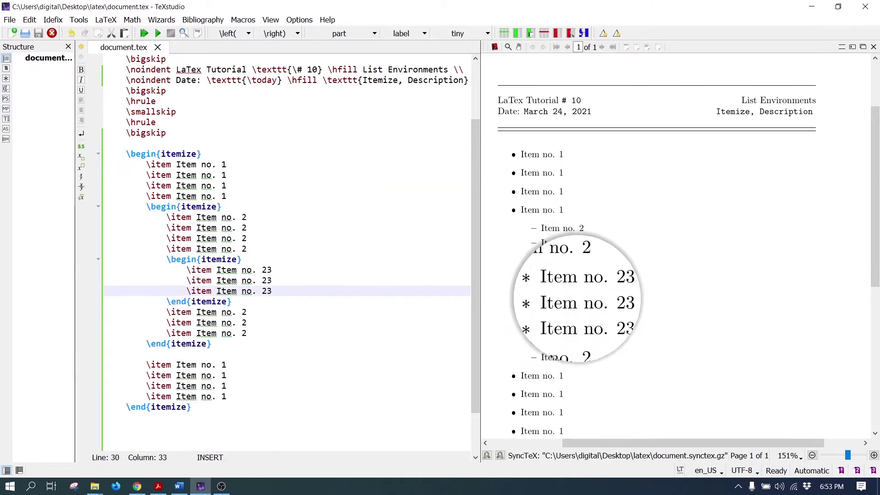
left_click(291, 270)
scroll(256, 367, "down", 2)
left_click(257, 384)
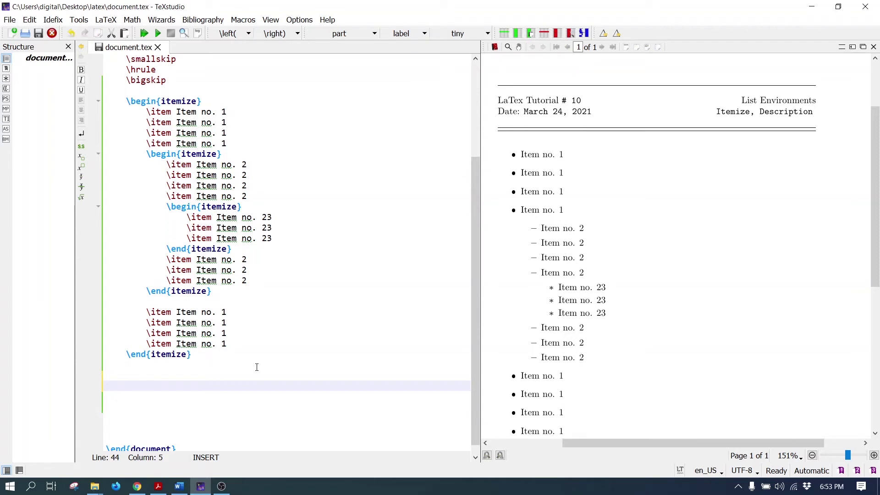
type("\\")
type("begin{des")
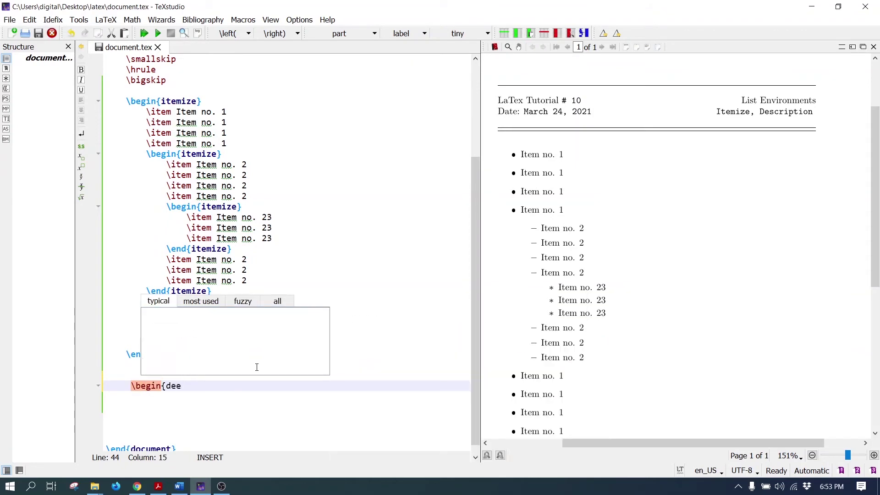
- Insert a description environment with label SDLC and text 'Software Development Life Cycle'
key("Return")
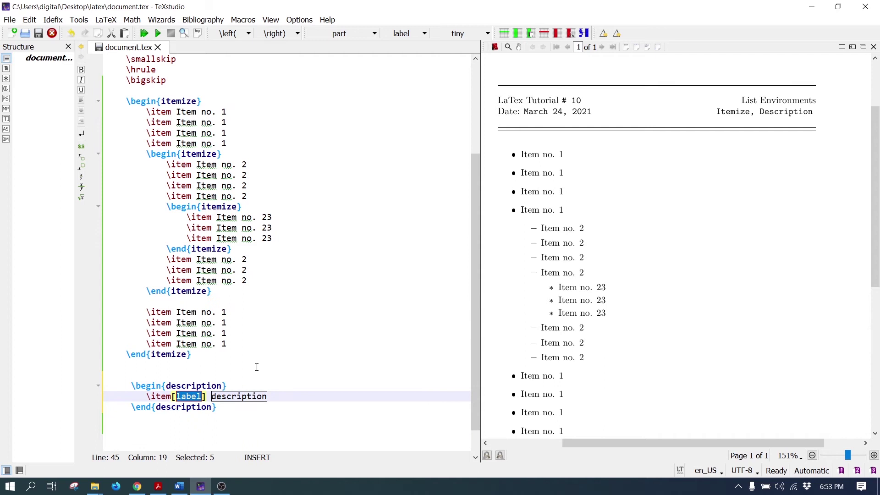
left_click(193, 395)
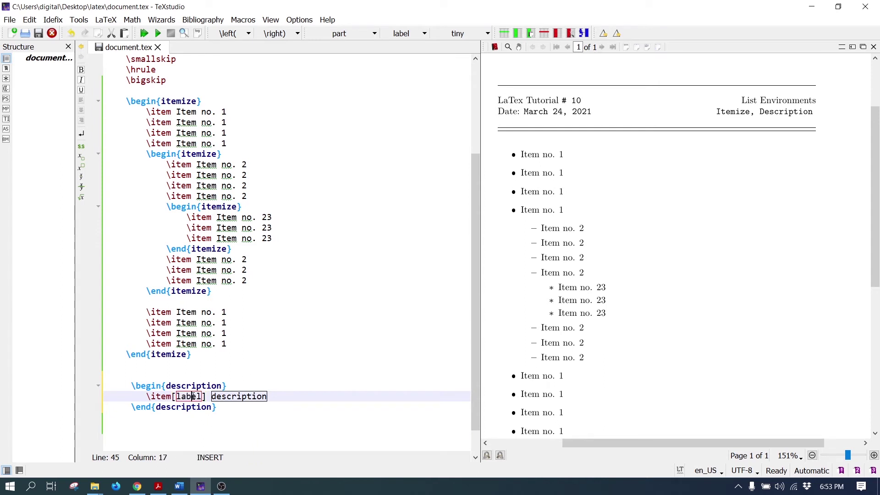
double_click(194, 397)
left_click(192, 396)
double_click(234, 397)
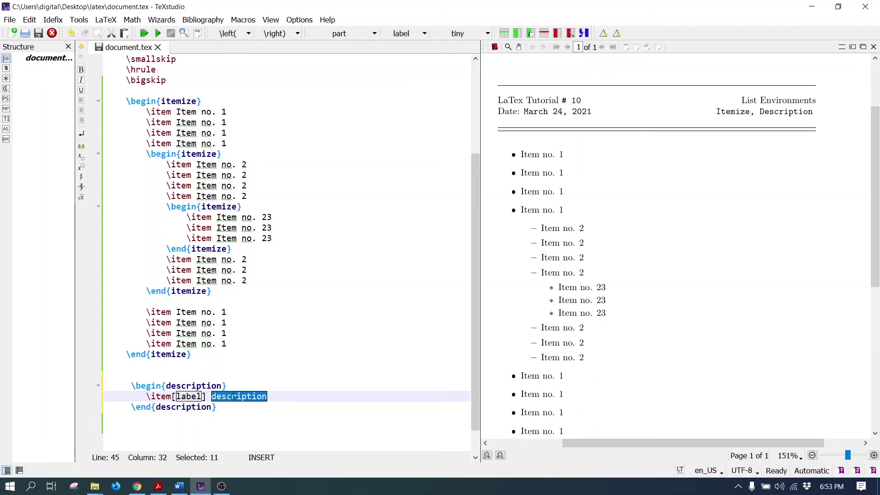
double_click(189, 396)
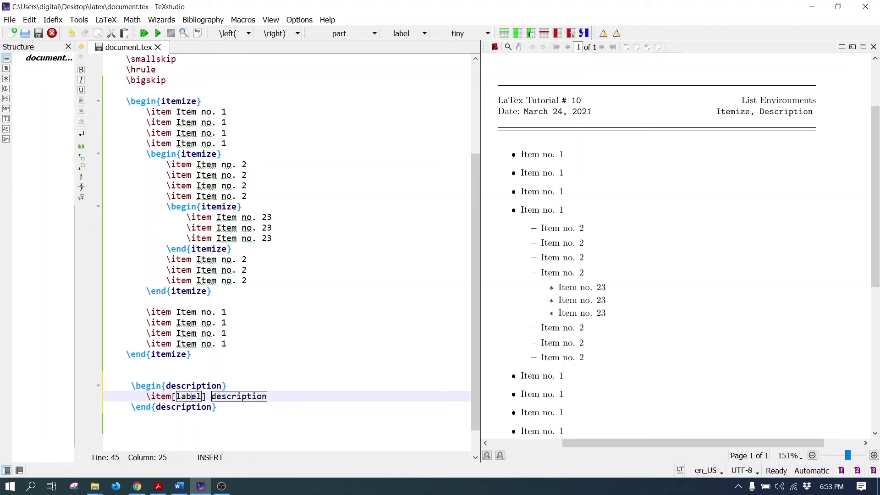
type("SDLC] S")
key("ctrl+Right")
type("Software Development Life Cycle")
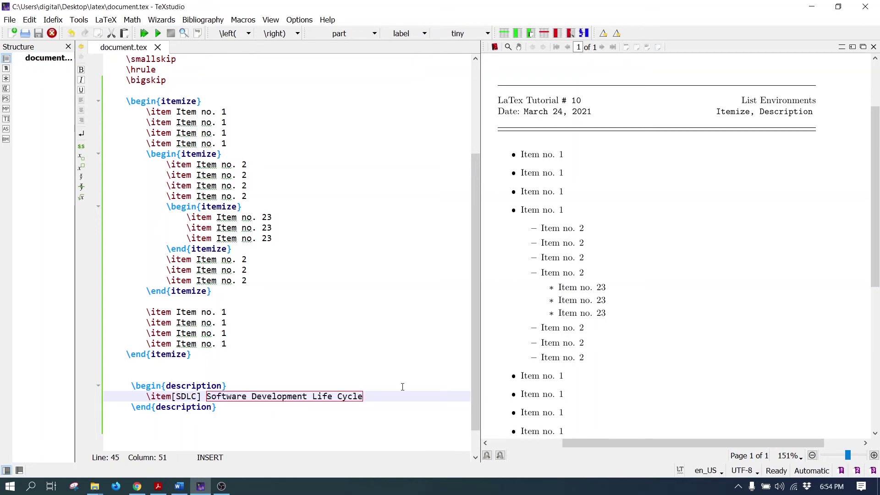
- Check the rendered SDLC entry in the preview and select its item line
left_click(588, 286)
left_click(511, 290)
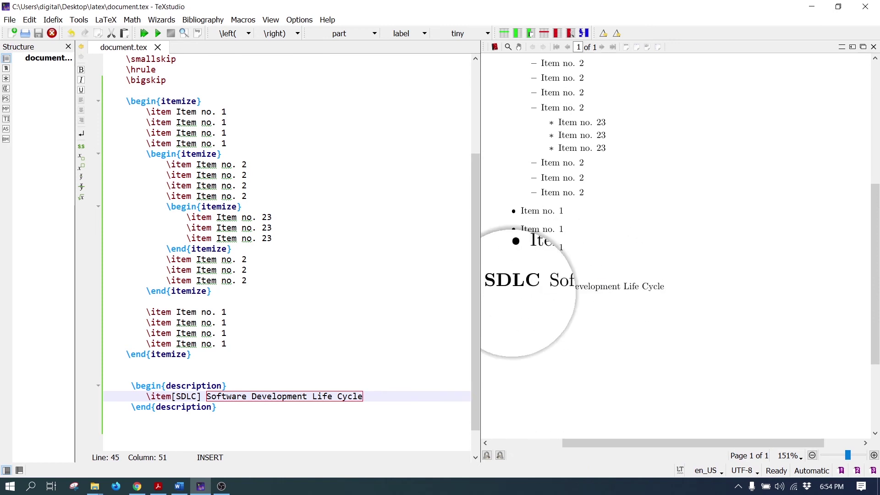
mouse_move(582, 292)
left_mouse_down()
mouse_move(657, 293)
mouse_move(615, 273)
left_mouse_up()
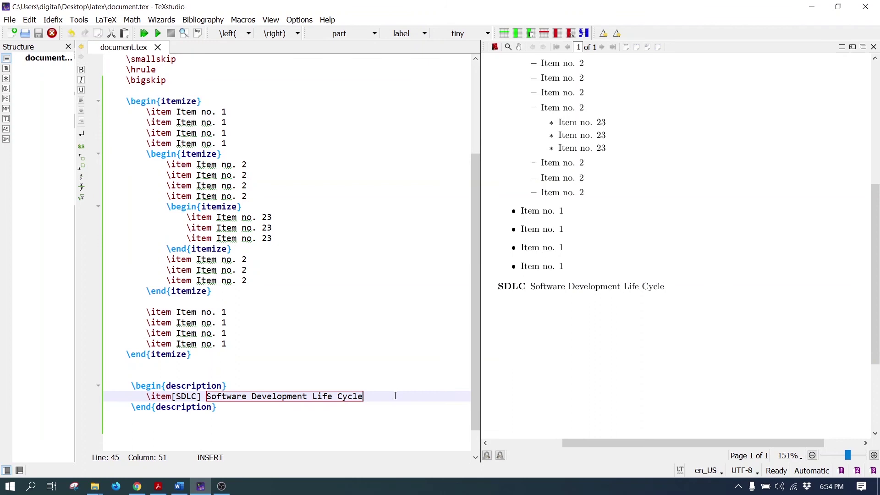
left_click_drag(392, 395, 396, 388)
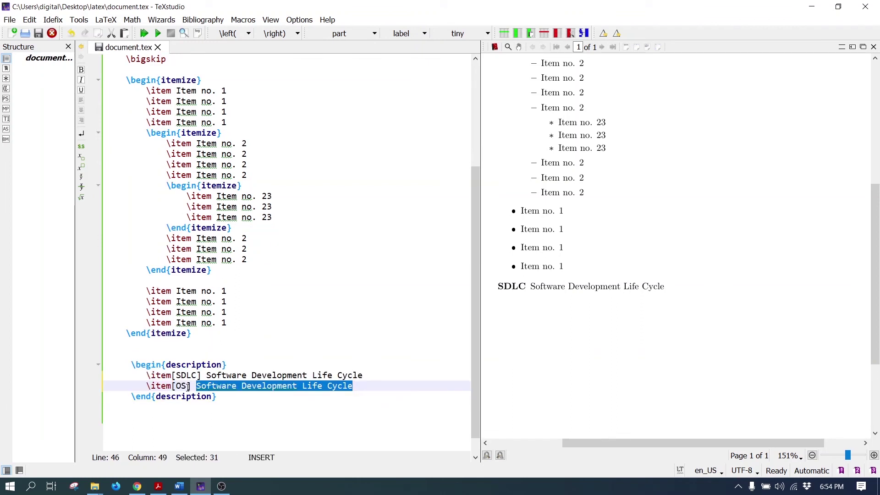
type("Operating Sytem")
- Magnify the new 'OS Operating Sytem' entry in the preview
mouse_move(589, 314)
left_mouse_down()
mouse_move(585, 299)
mouse_move(611, 295)
left_mouse_up()
scroll(688, 255, "up", 3)
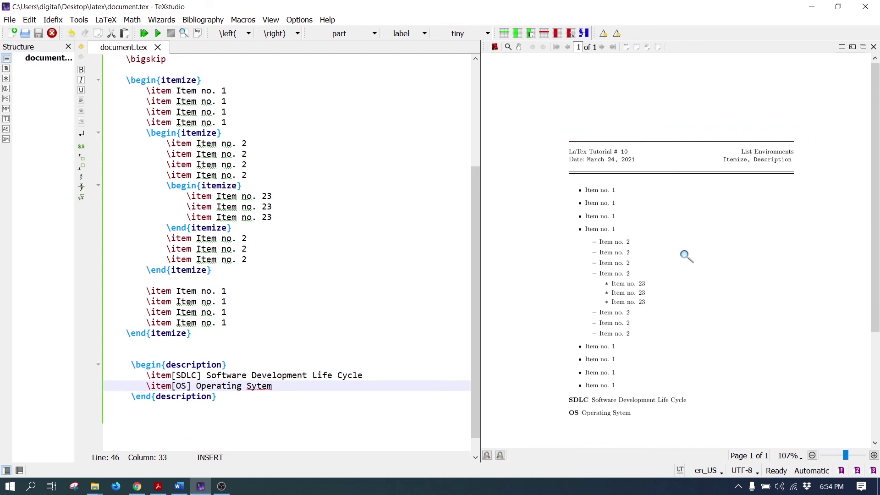